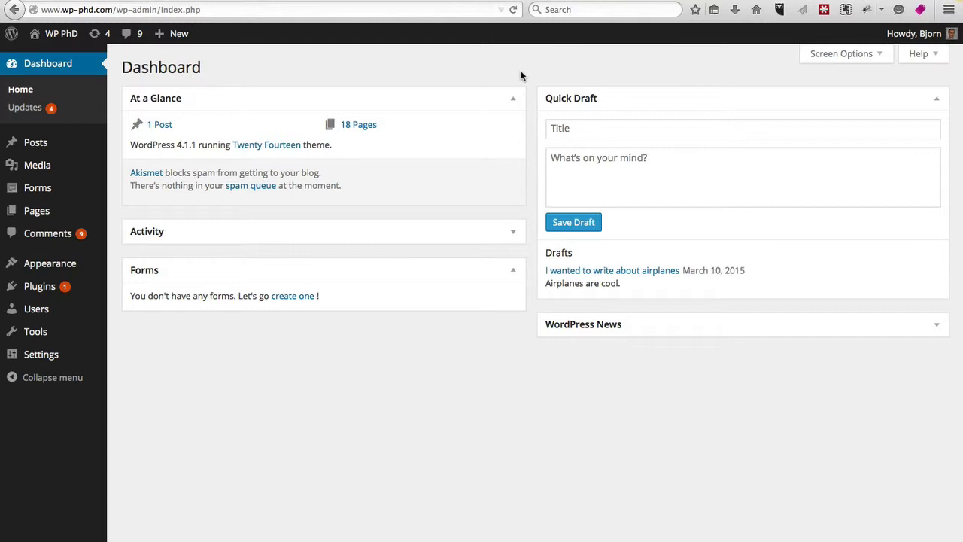
# Step: Create a new post and title it "This the main post"
pyautogui.moveTo(37, 147)
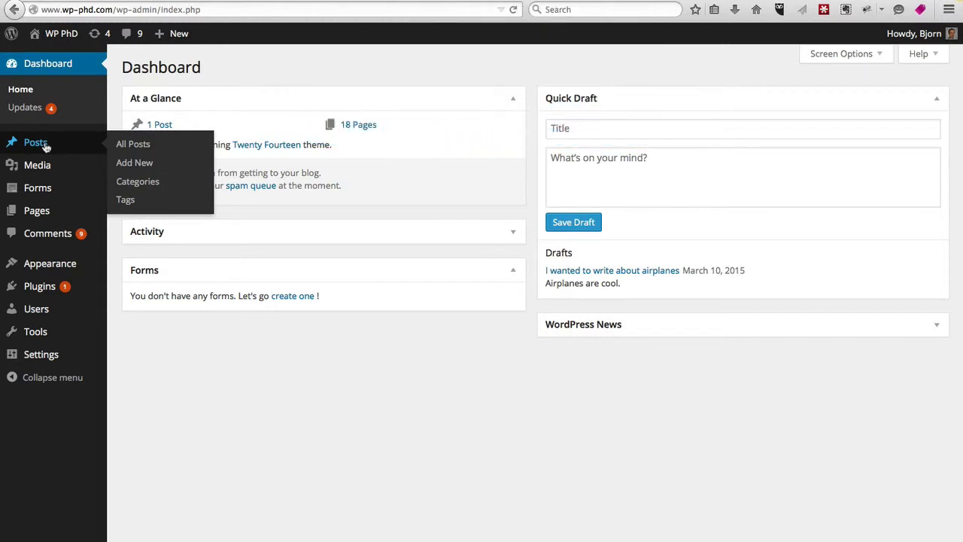
pyautogui.click(138, 167)
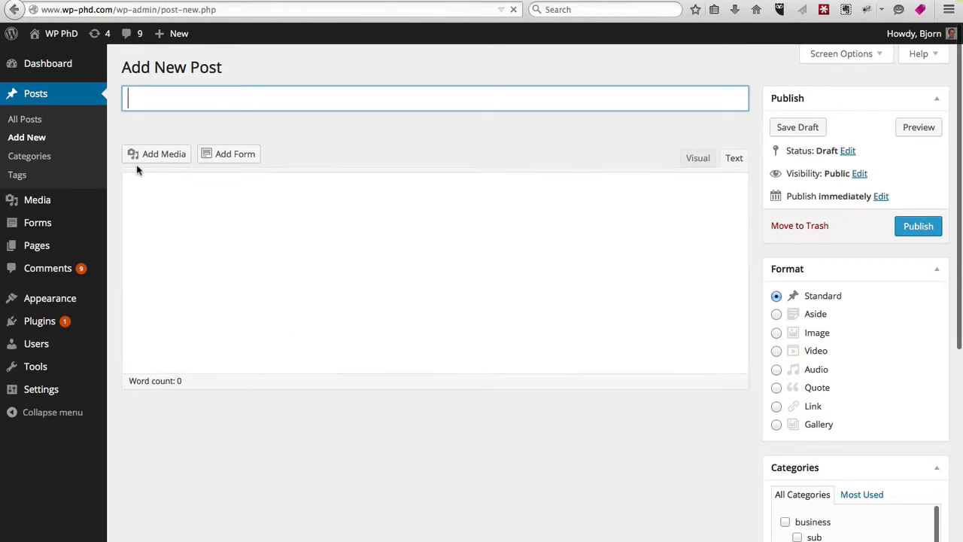
pyautogui.click(204, 98)
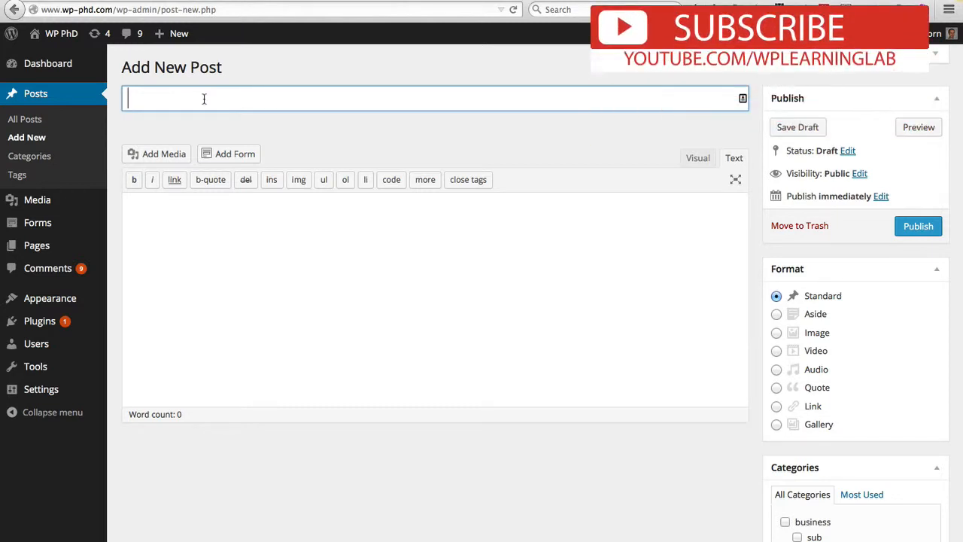
pyautogui.write('This the main post')
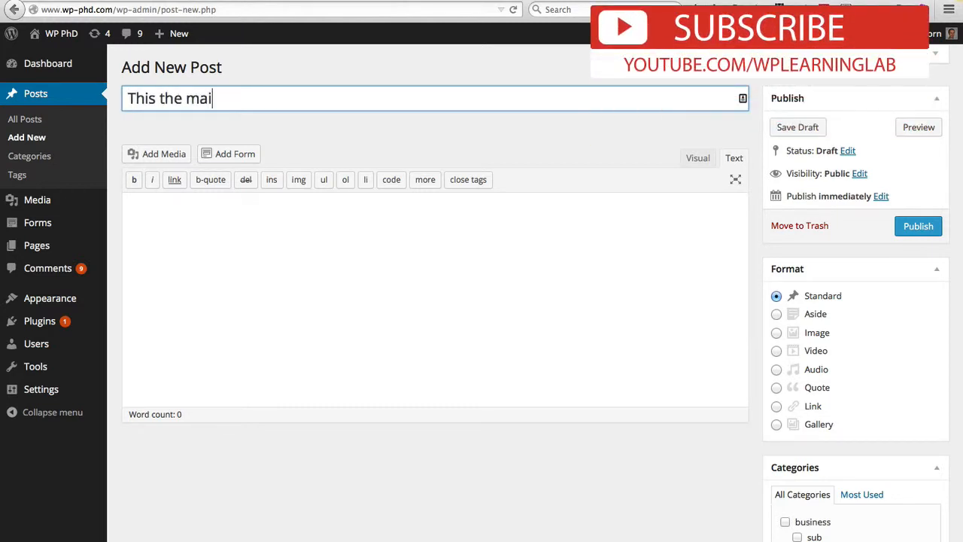
# Step: Write "We have some text here." as the post's body text and publish the post
pyautogui.click(206, 208)
pyautogui.write('We have ')
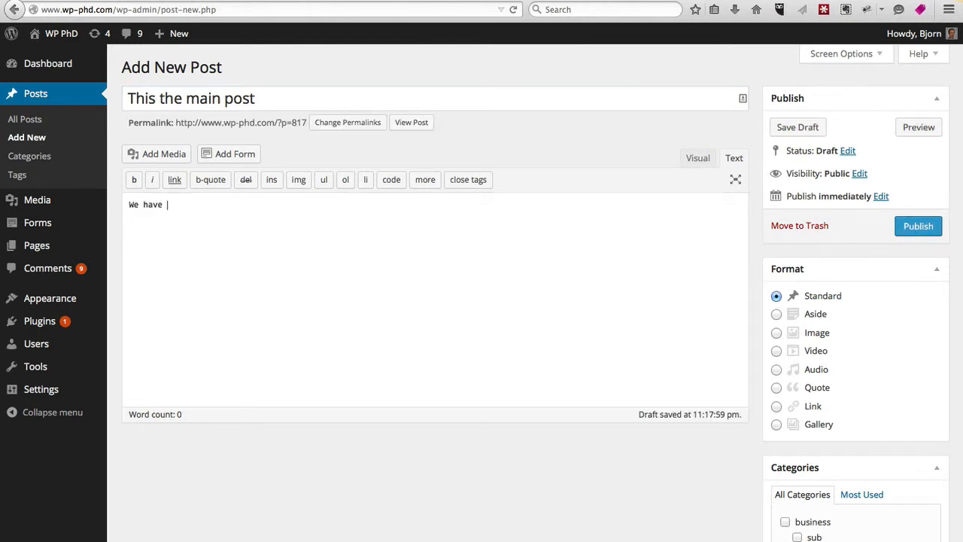
pyautogui.write('some text ehre')
pyautogui.press('BackSpace')
pyautogui.press('BackSpace')
pyautogui.press('BackSpace')
pyautogui.press('BackSpace')
pyautogui.press('BackSpace')
pyautogui.write('here.')
pyautogui.click(927, 224)
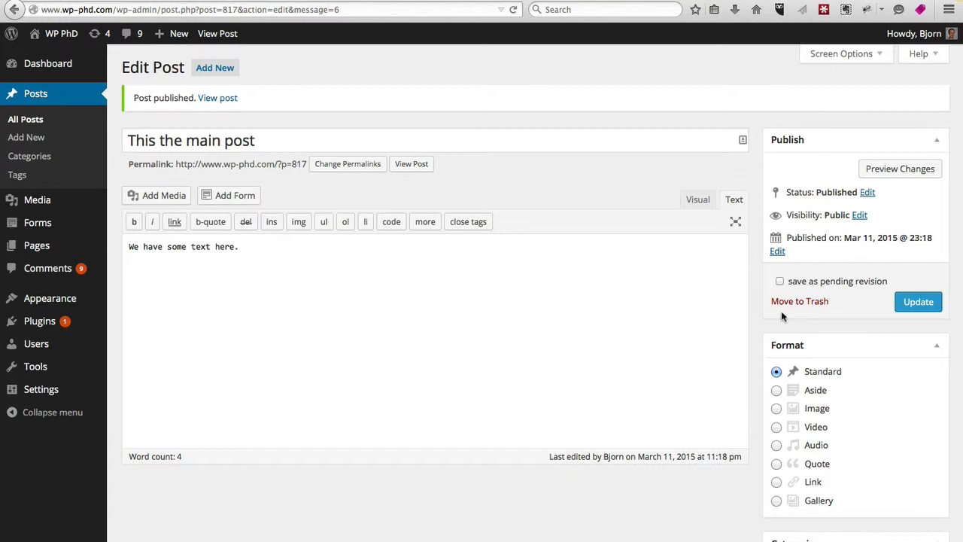
# Step: Add the paragraph "And this is the revision." below the existing body text, separated by a blank line
pyautogui.click(456, 264)
pyautogui.press('Return')
pyautogui.press('Return')
pyautogui.write('And this is the revision.')
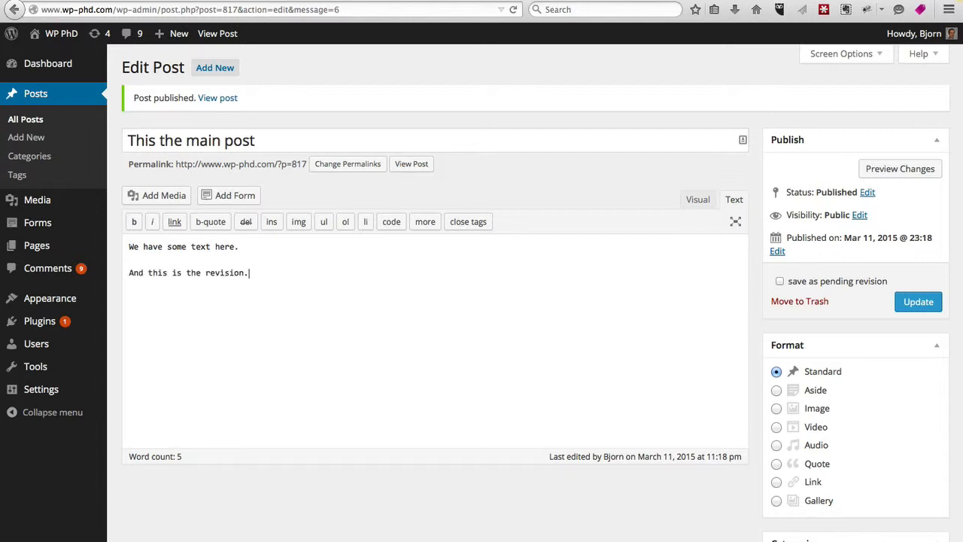
# Step: Set the post's publish time to 23:20, mark the change as a pending revision and submit the scheduled revision
pyautogui.click(777, 252)
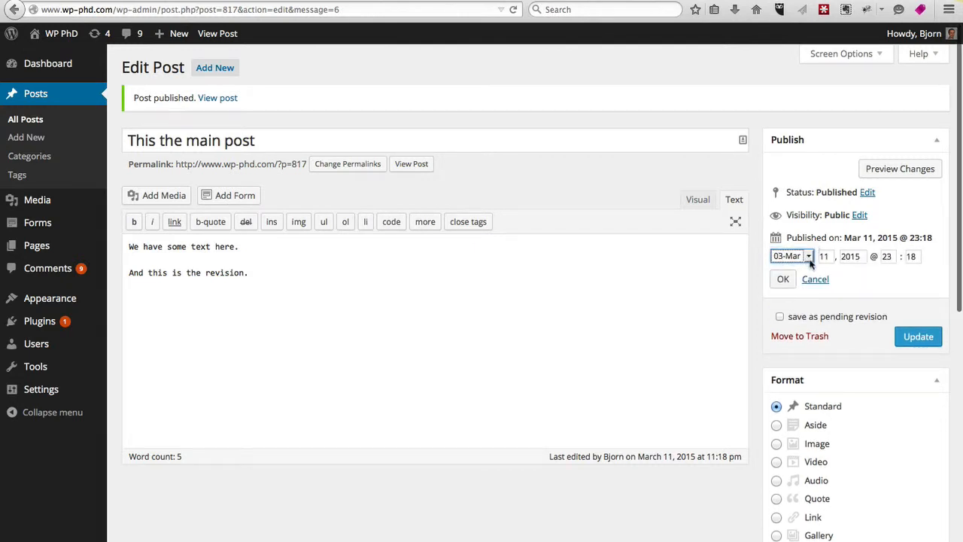
pyautogui.doubleClick(910, 256)
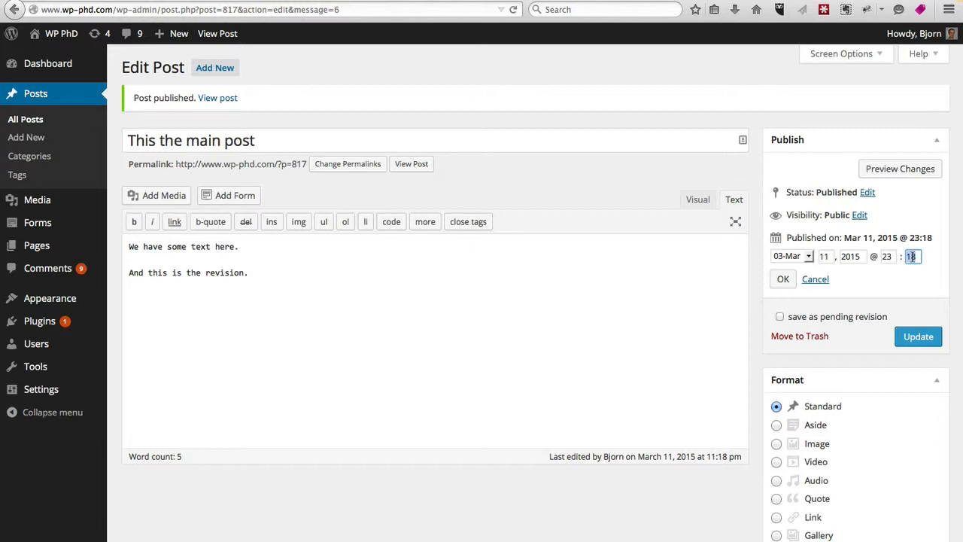
pyautogui.write('20')
pyautogui.click(782, 278)
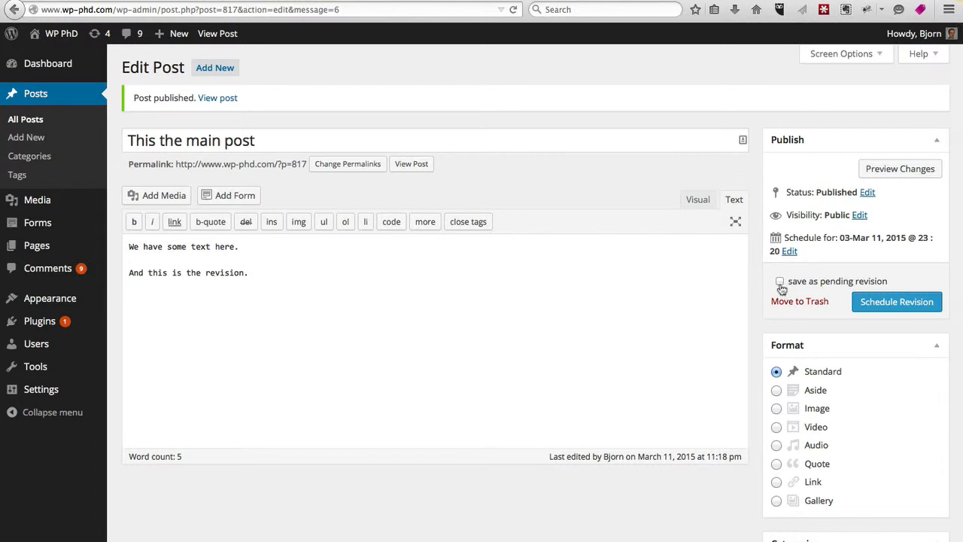
pyautogui.click(780, 282)
pyautogui.click(907, 301)
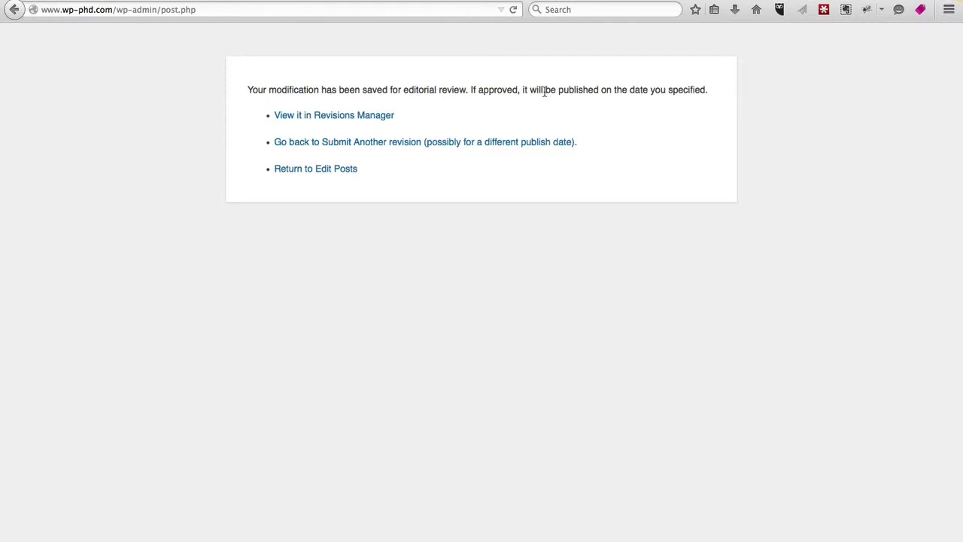
# Step: Return to the posts list and view the published "This the main post" on the site, checking its title and body text
pyautogui.click(315, 143)
pyautogui.click(325, 170)
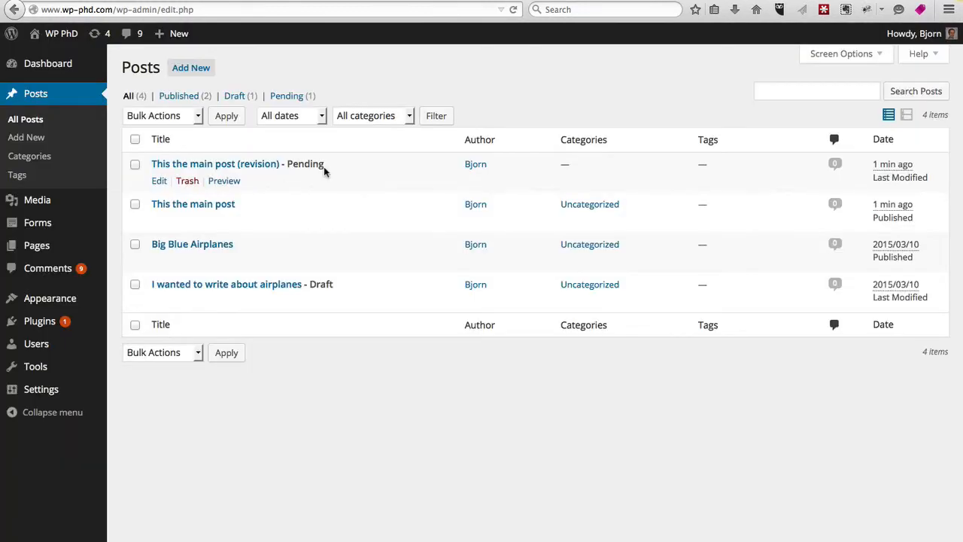
pyautogui.click(267, 220)
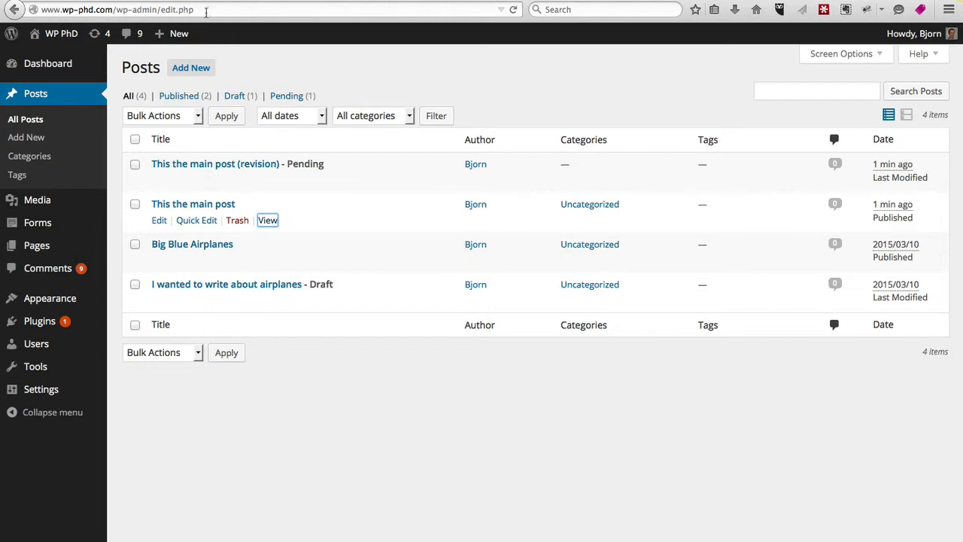
pyautogui.scroll(-3, 260, 220)
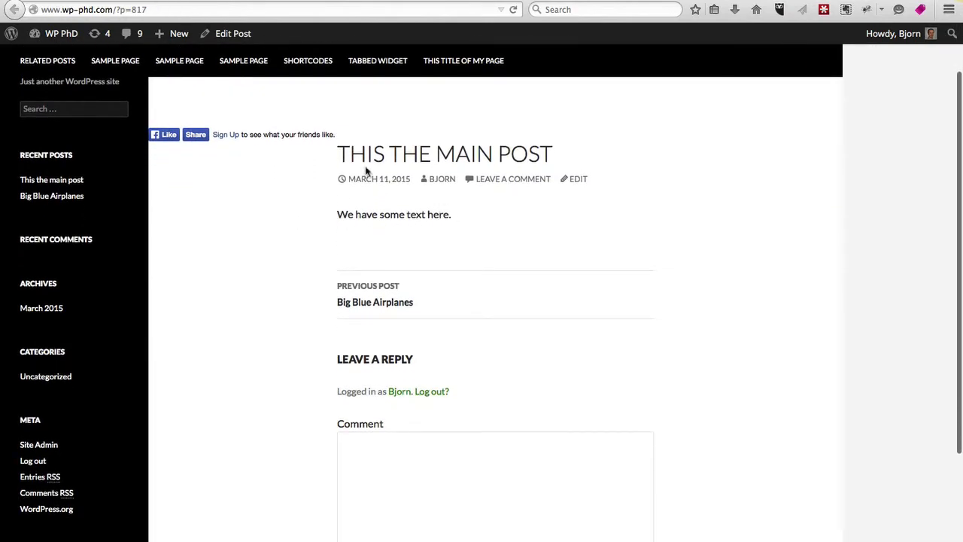
pyautogui.moveTo(337, 153); pyautogui.dragTo(554, 155)
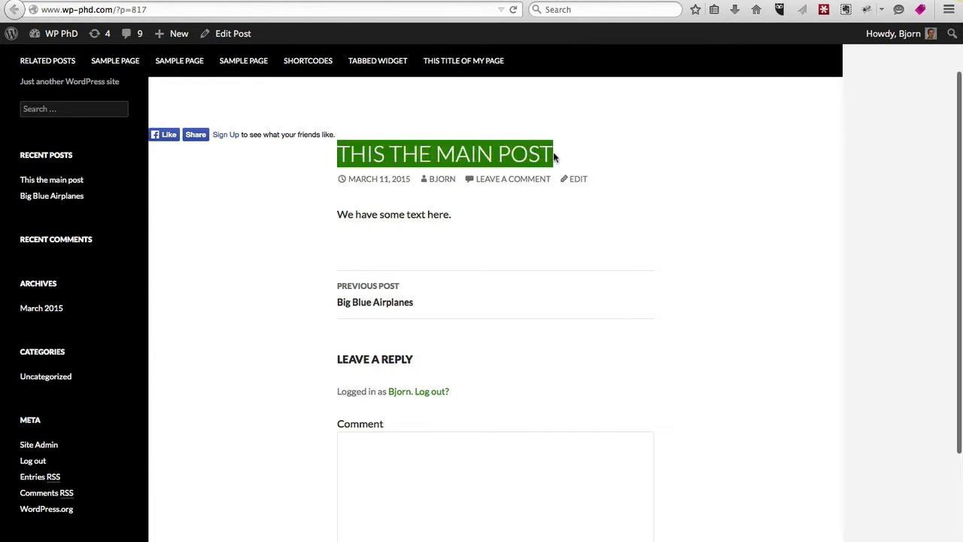
pyautogui.click(444, 214)
pyautogui.moveTo(444, 214); pyautogui.dragTo(340, 215)
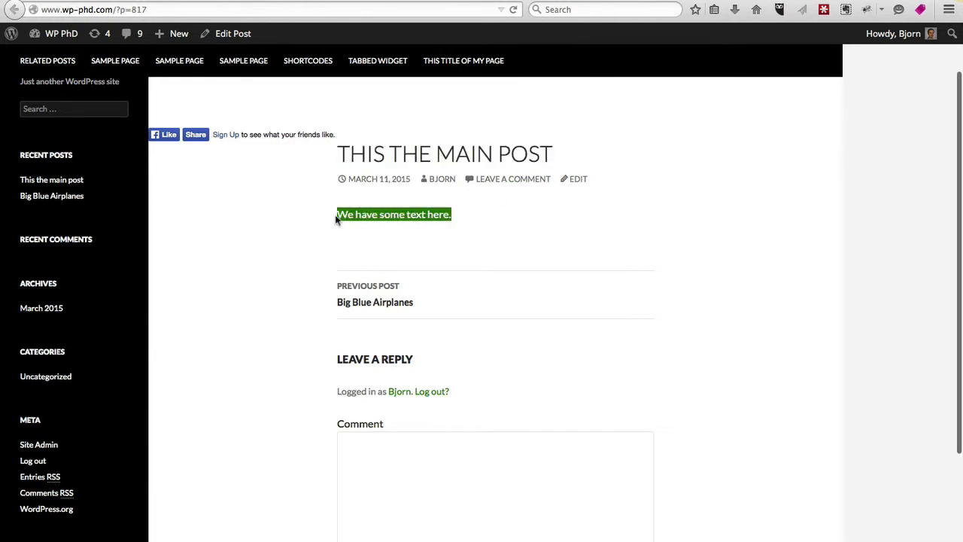
pyautogui.click(403, 240)
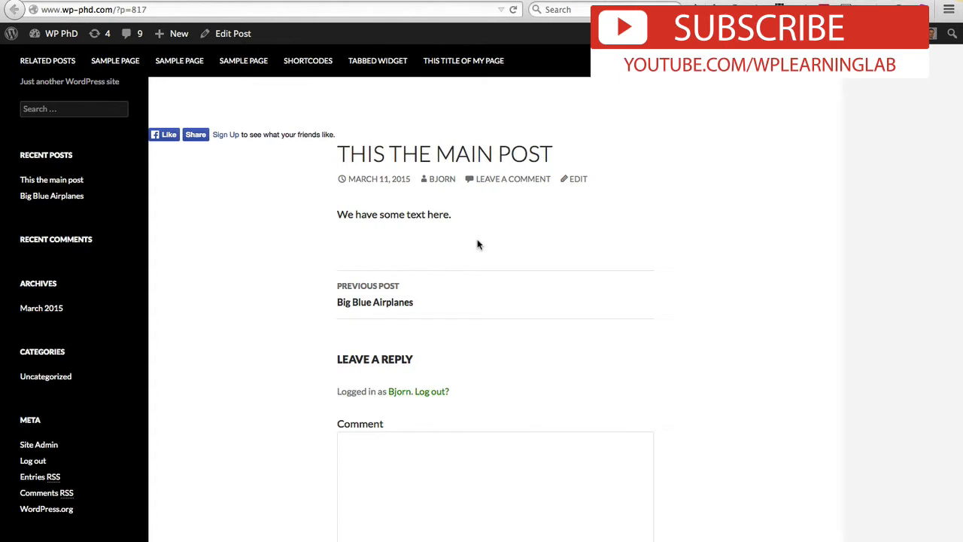
# Step: Reload the live post and check its body for the scheduled revision text
pyautogui.click(514, 10)
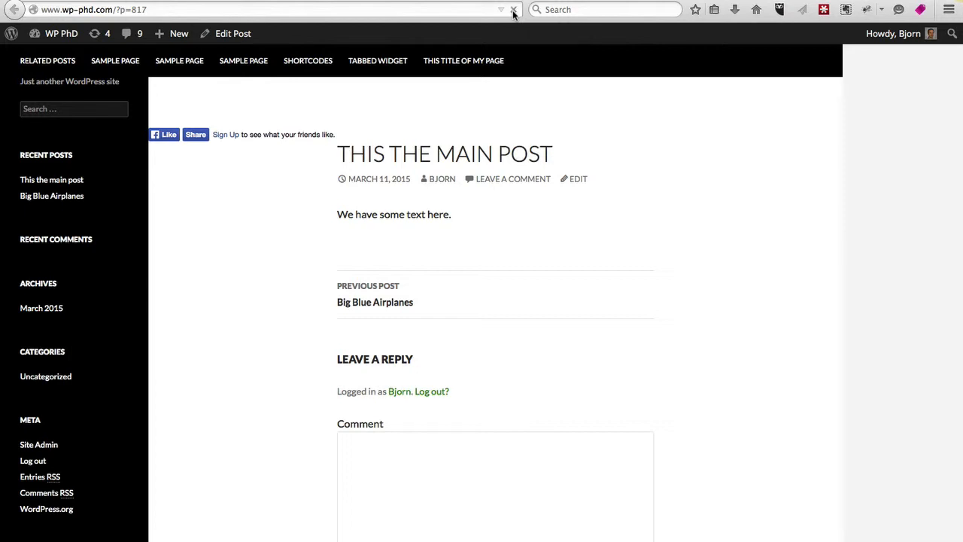
pyautogui.click(514, 11)
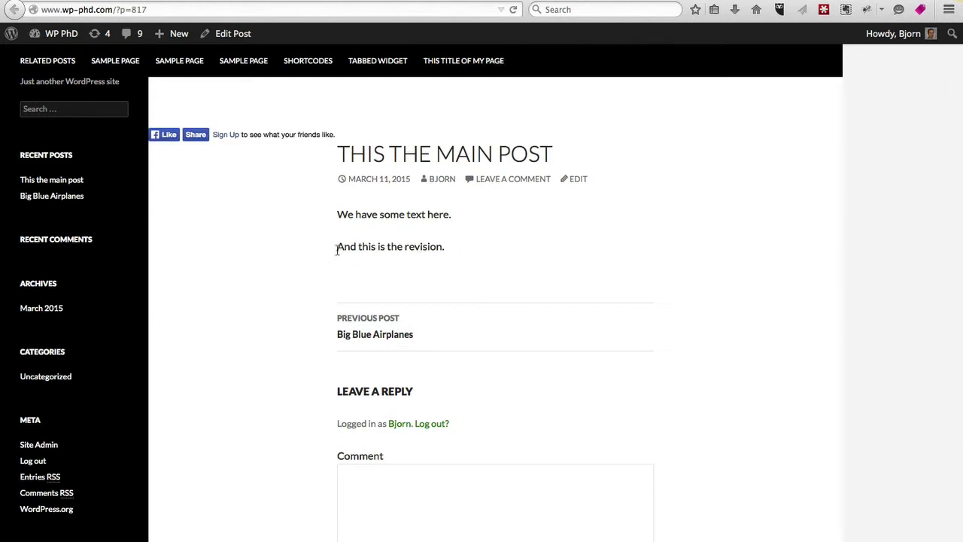
pyautogui.moveTo(337, 248); pyautogui.dragTo(434, 249)
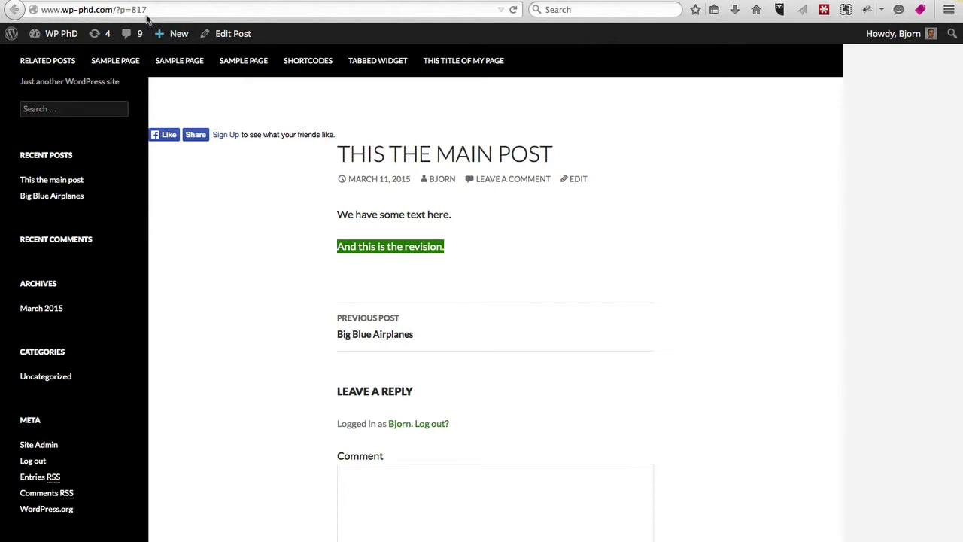
# Step: Refresh the posts list, check the status of the revision entry and compare it with the live post
pyautogui.click(122, 1)
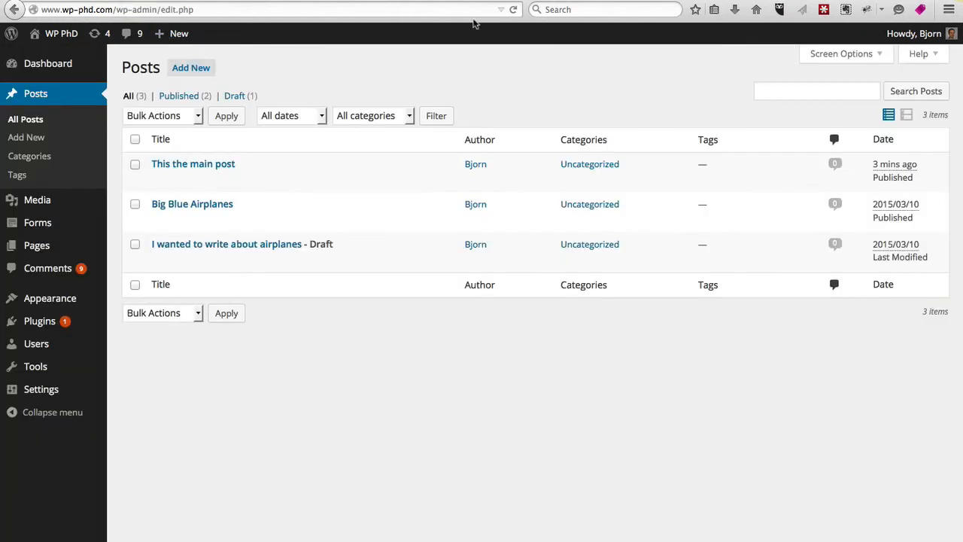
pyautogui.click(512, 10)
pyautogui.moveTo(167, 173)
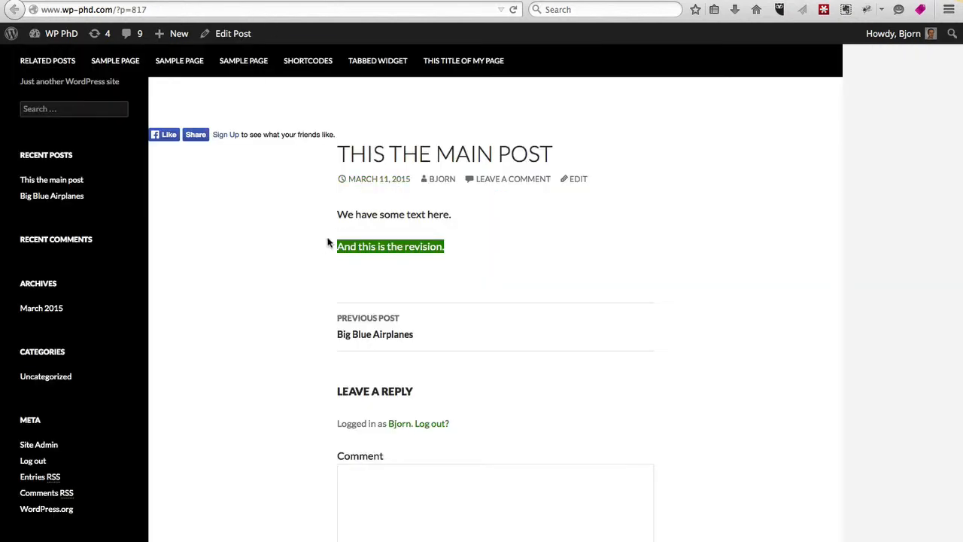
pyautogui.click(327, 242)
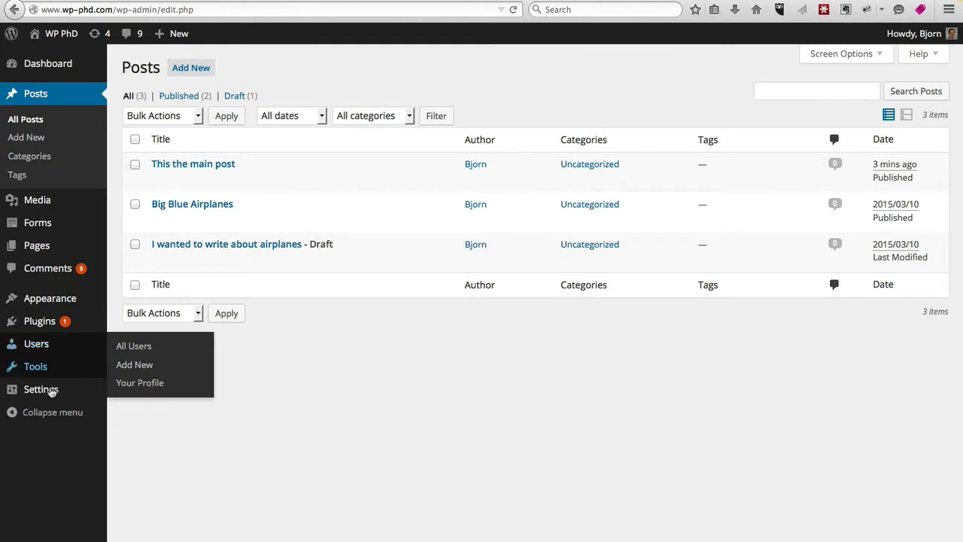
# Step: Disable Pending Revisions in the Revisionary options and save the settings
pyautogui.moveTo(50, 392)
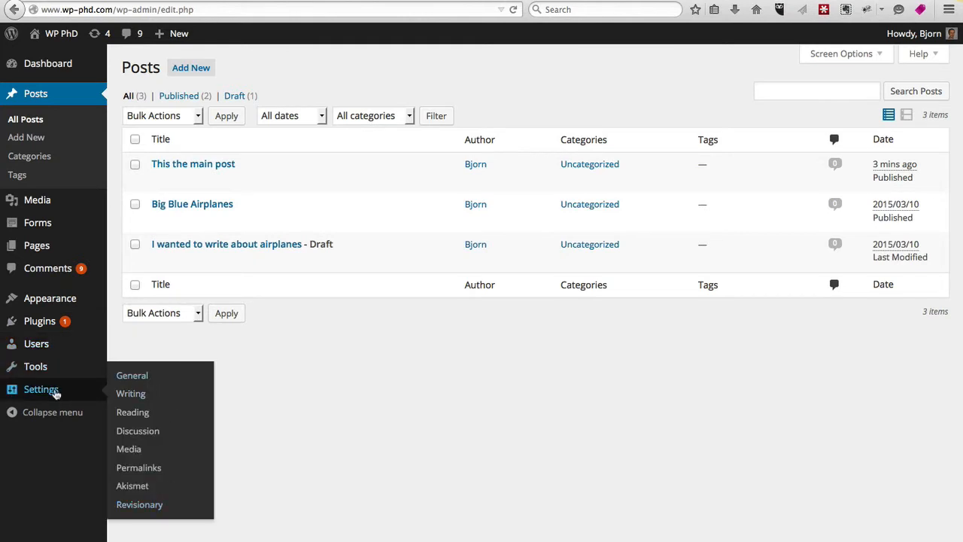
pyautogui.click(150, 509)
pyautogui.scroll(-2, 252, 217)
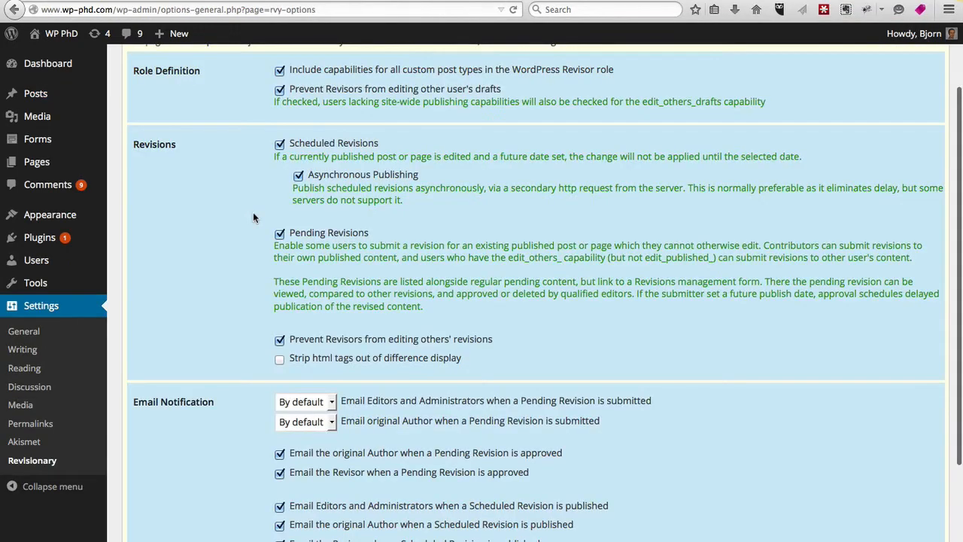
pyautogui.scroll(2, 252, 218)
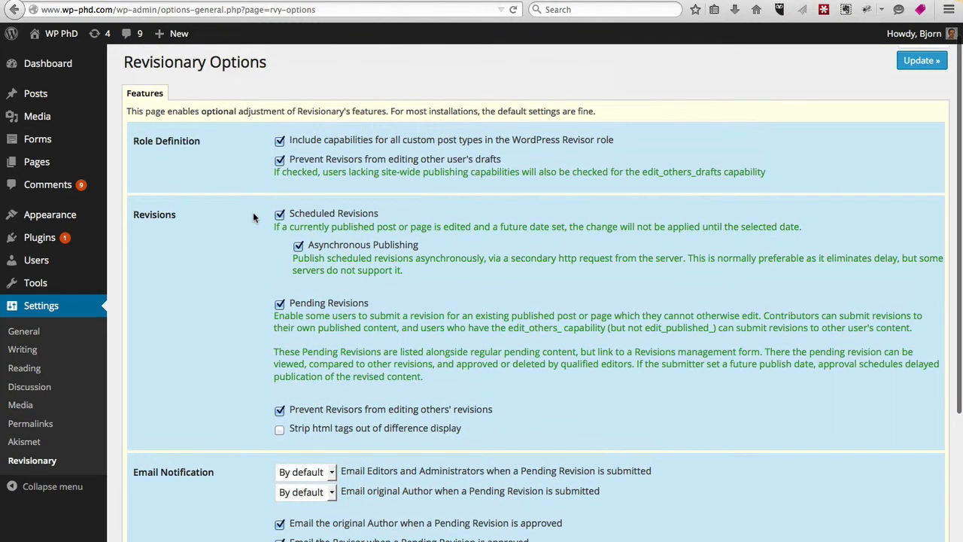
pyautogui.click(280, 306)
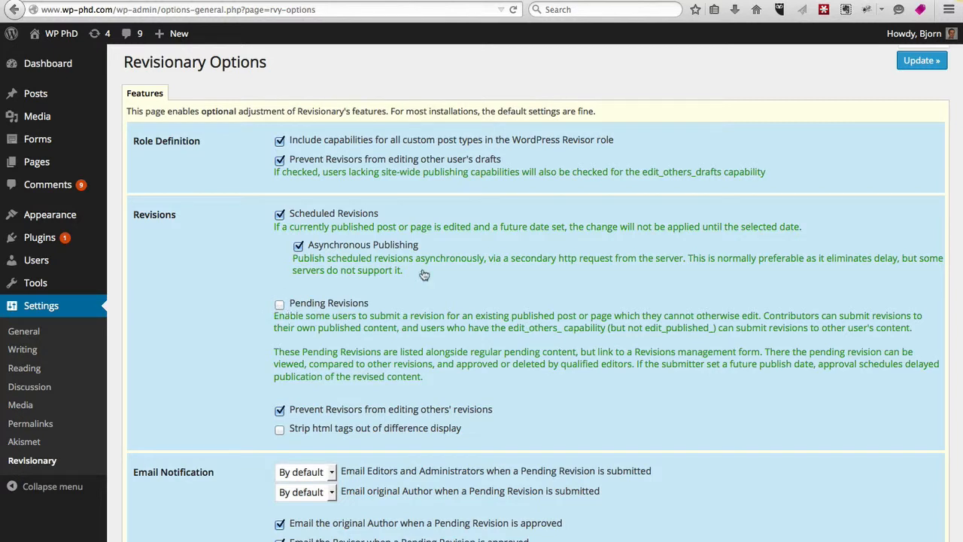
pyautogui.click(921, 70)
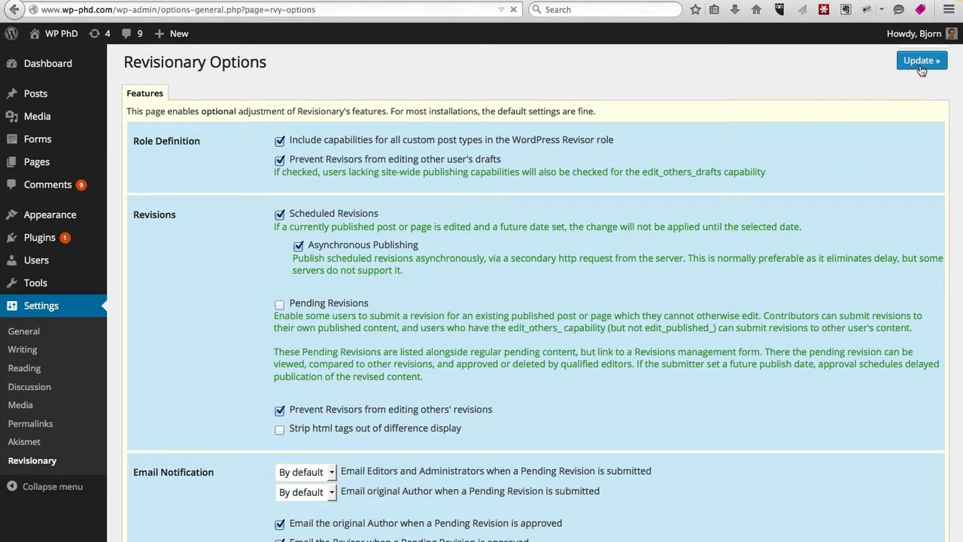